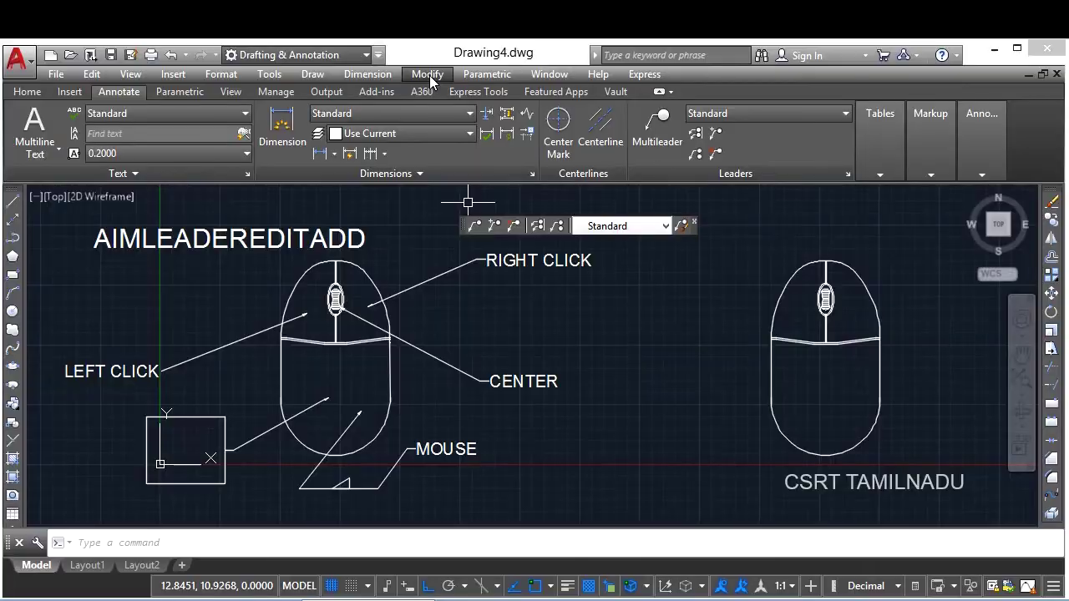
Show the Modify > Object > Multileader submenu with Add Leader and Remove Leader
click(429, 75)
mouse_move(497, 81)
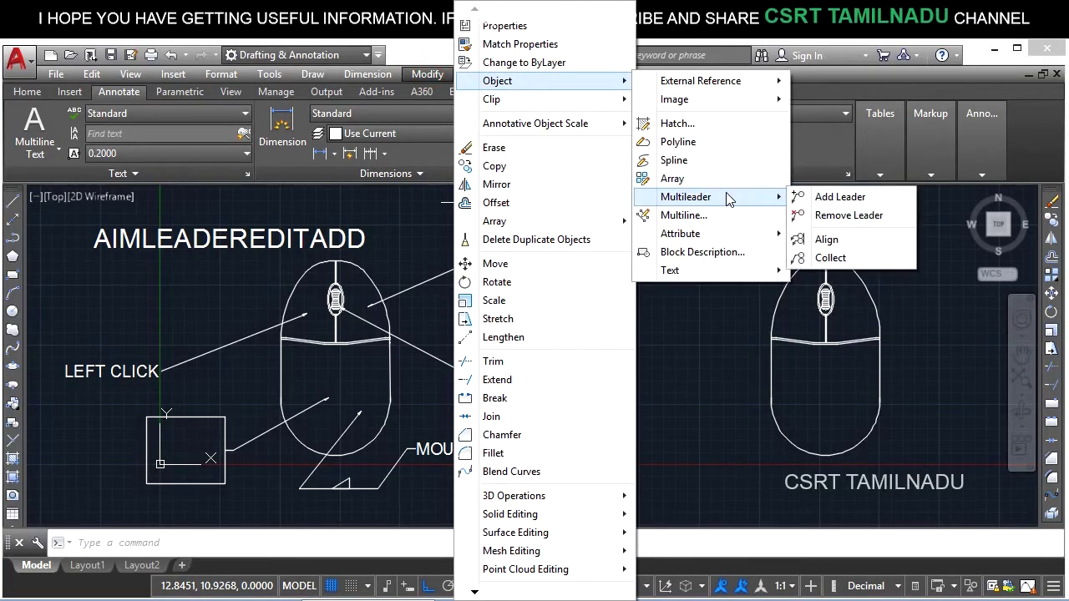
mouse_move(686, 197)
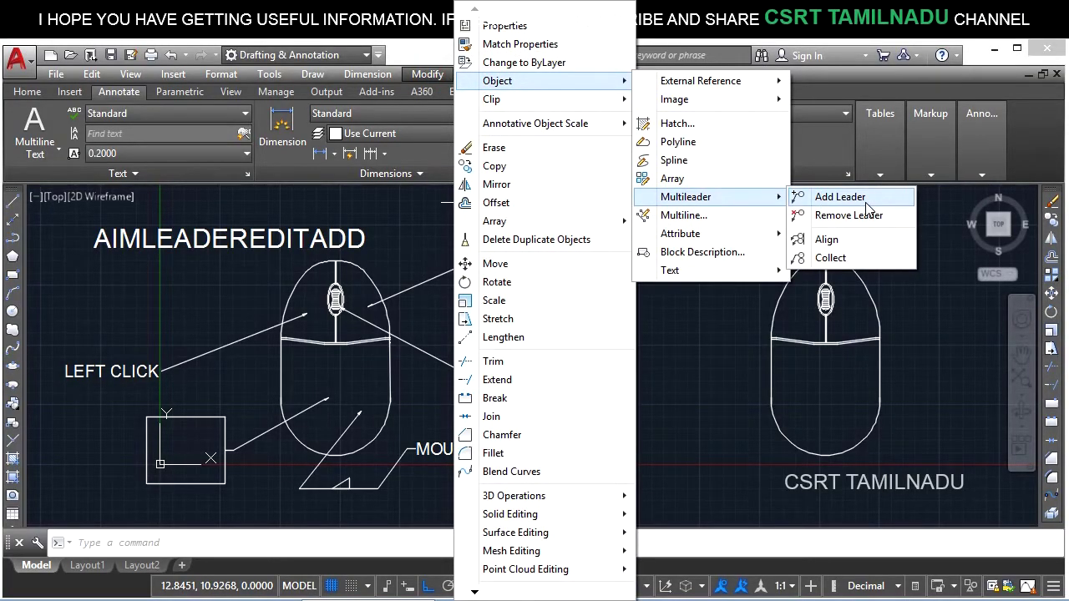
Dismiss the Modify menus to return to the labelled mouse drawing
click(684, 343)
click(614, 426)
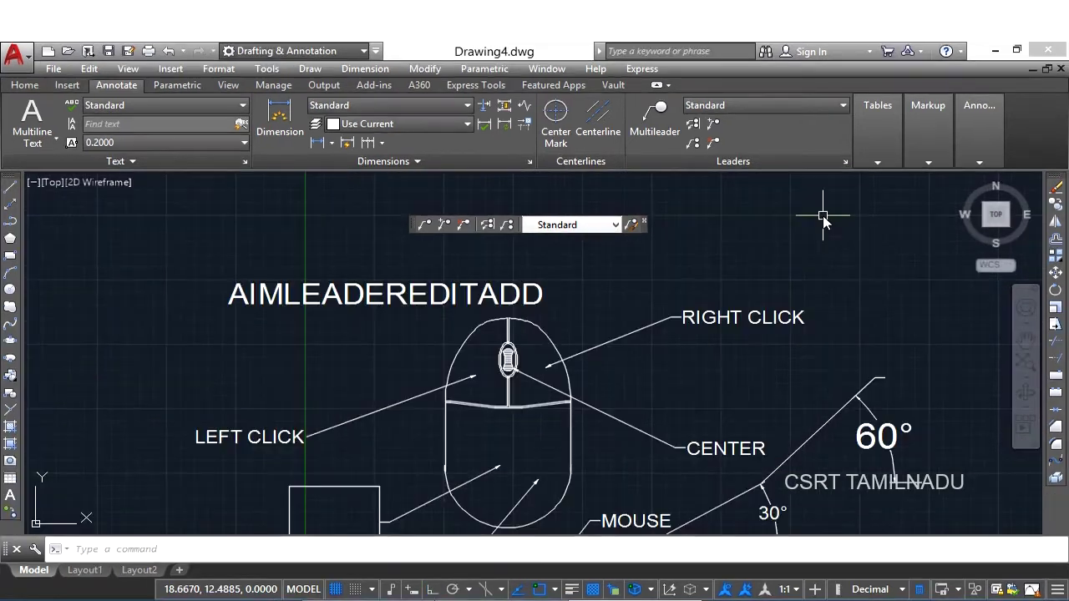
Begin entering the AIML command, then clear the half-typed command
click(823, 215)
click(780, 261)
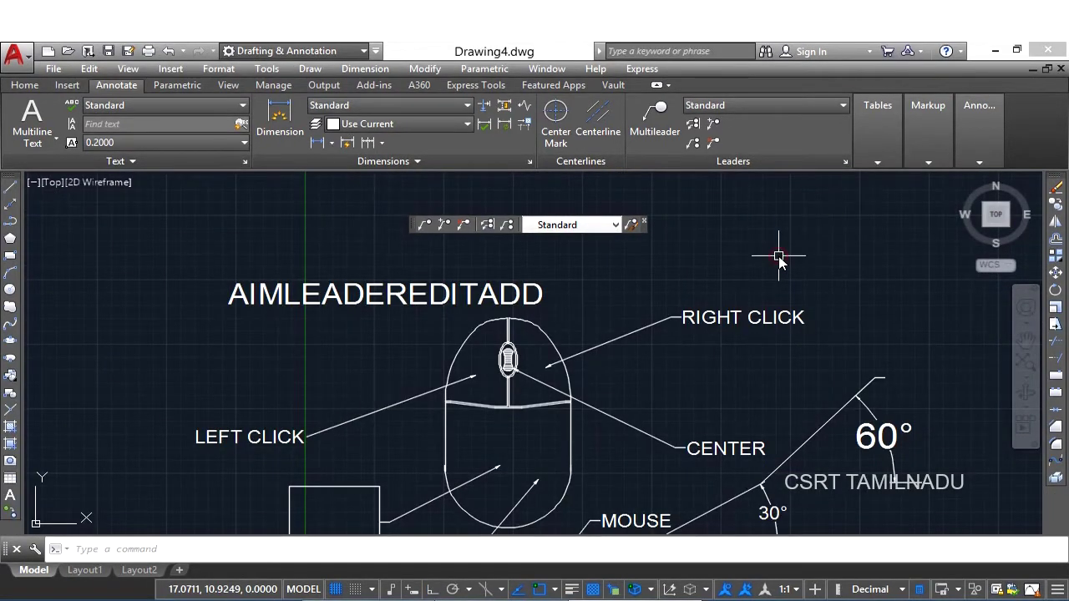
text(AIML)
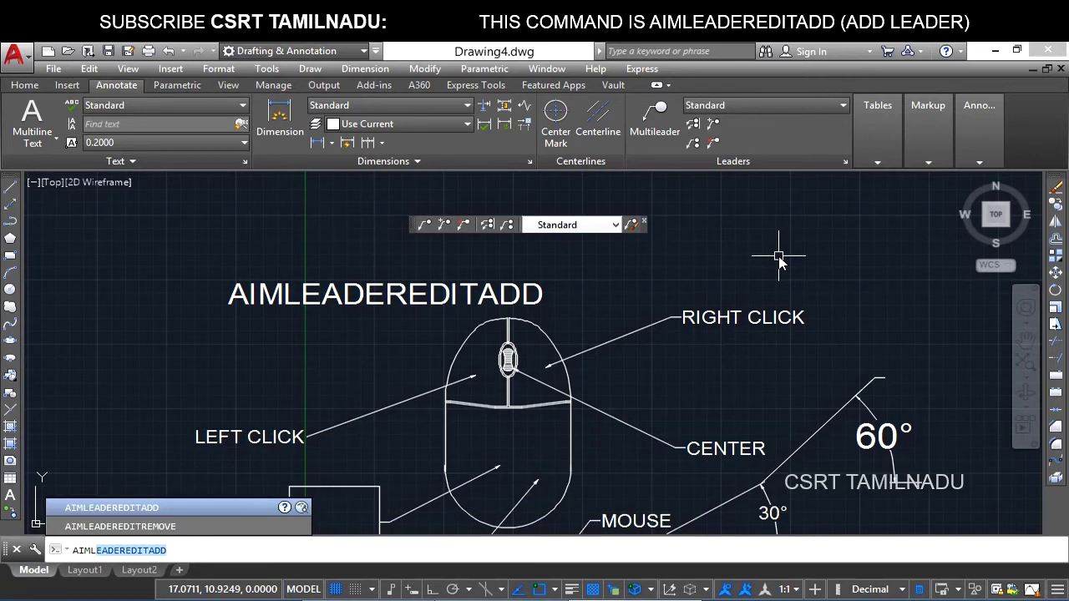
key(Escape)
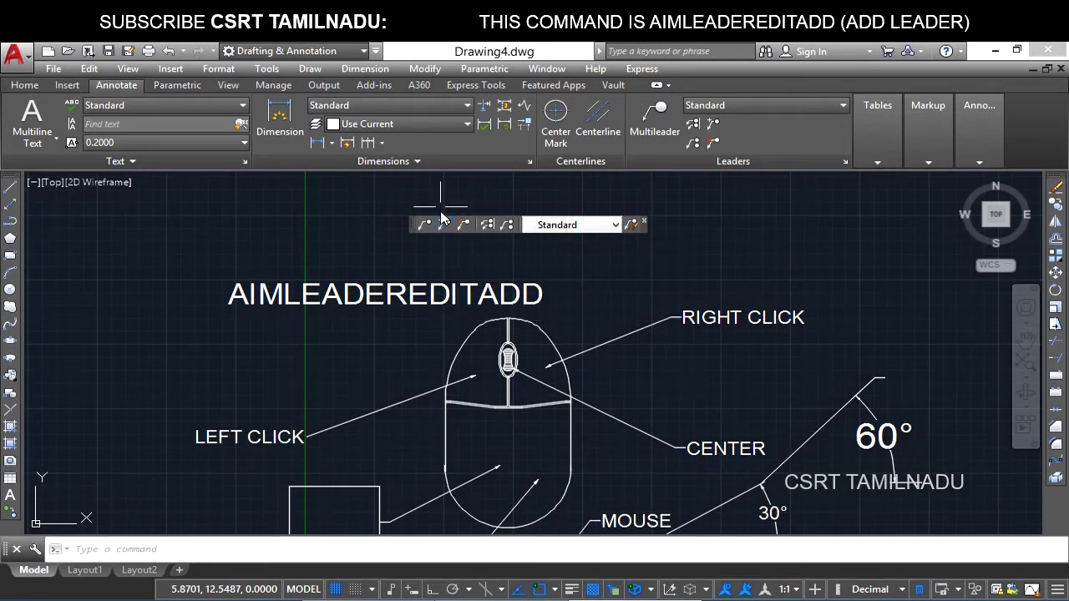
Check the Home tab's leader editing list, then launch Modify > Object > Multileader > Add Leader
click(25, 85)
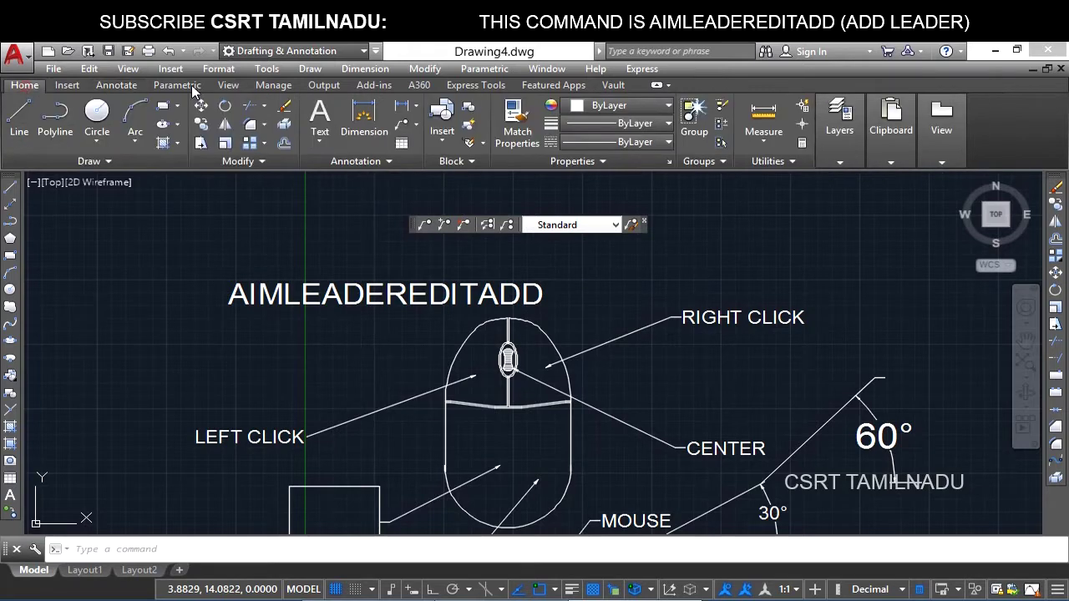
click(414, 123)
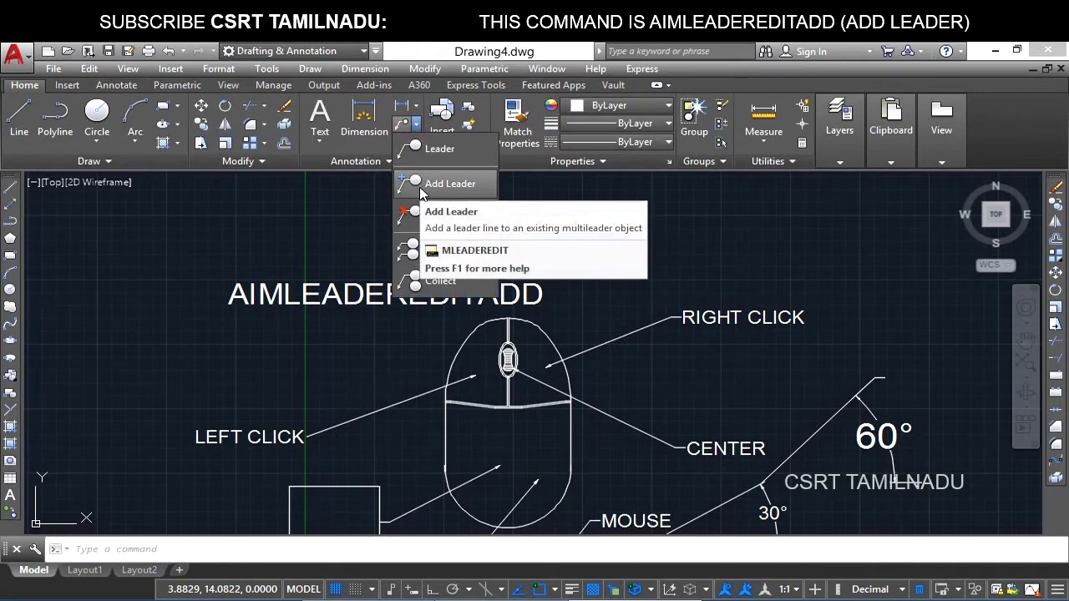
click(116, 85)
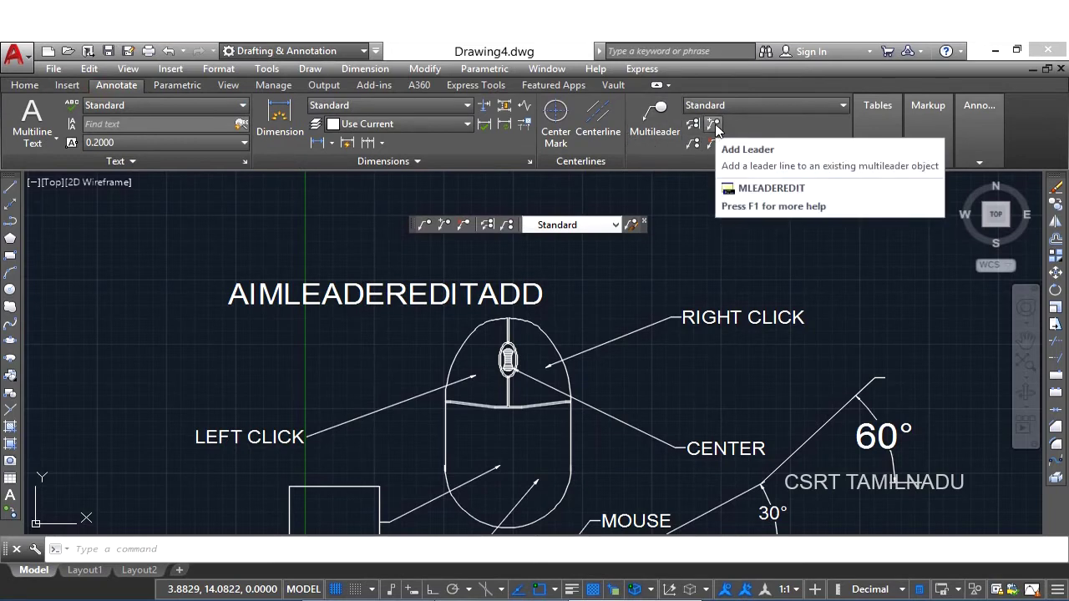
click(423, 68)
mouse_move(495, 117)
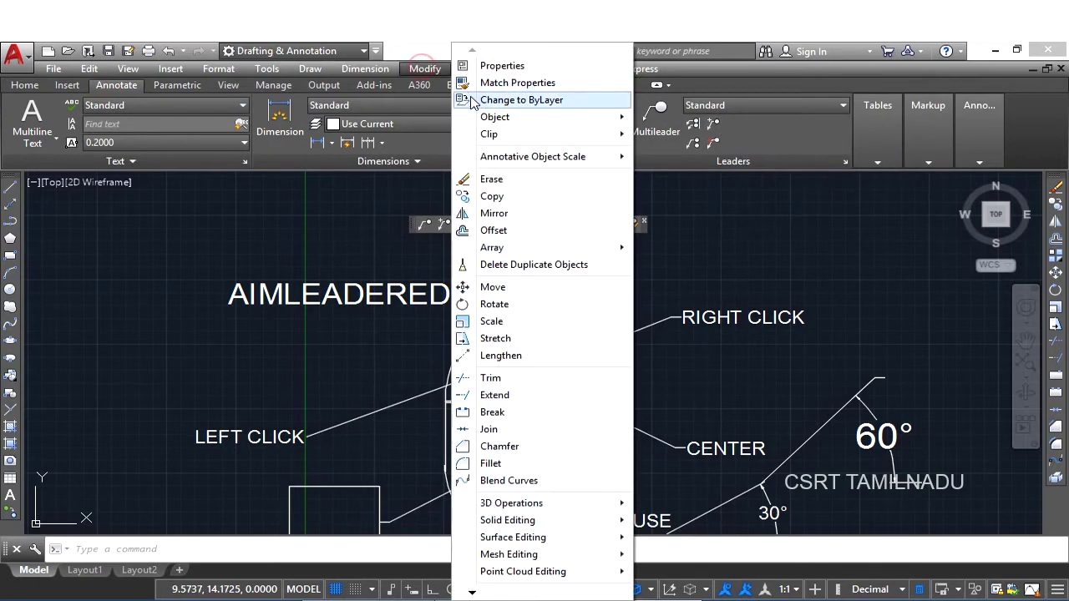
click(706, 229)
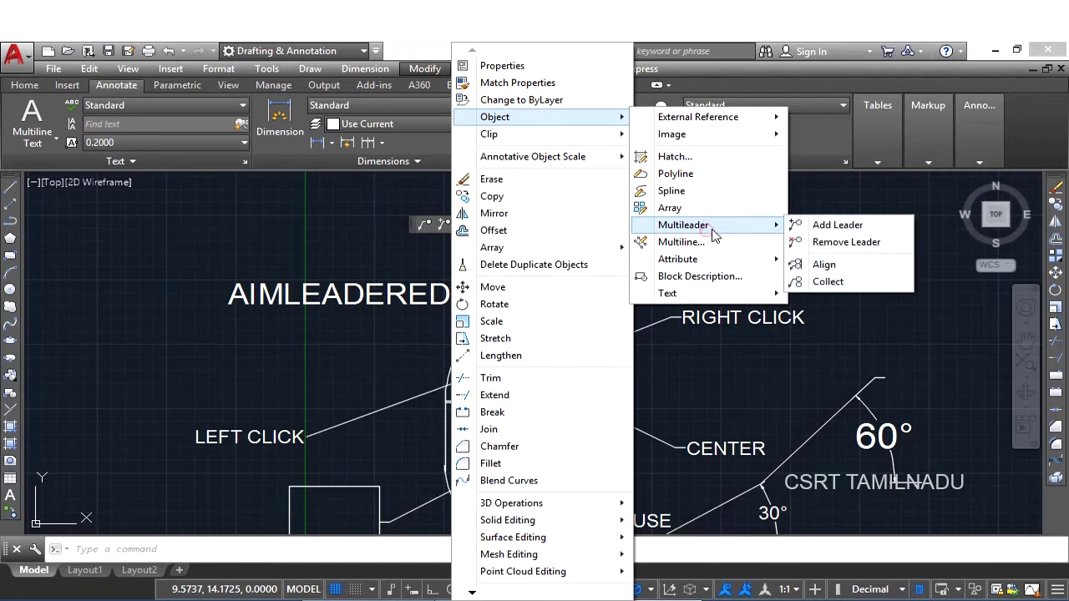
click(860, 225)
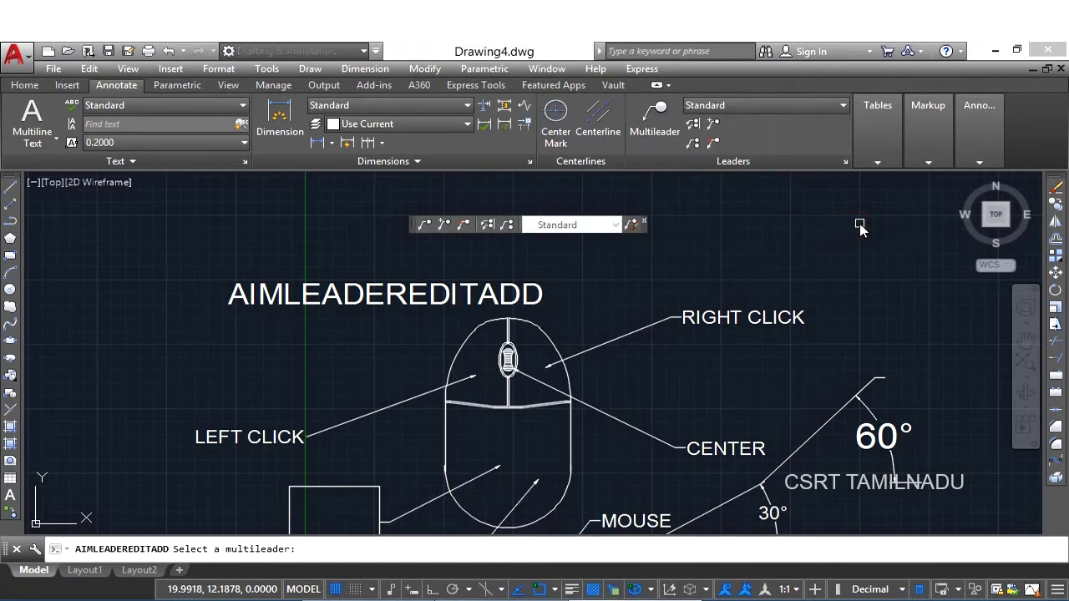
Abort AIMLEADEREDITADD before any multileader is picked
key(Escape)
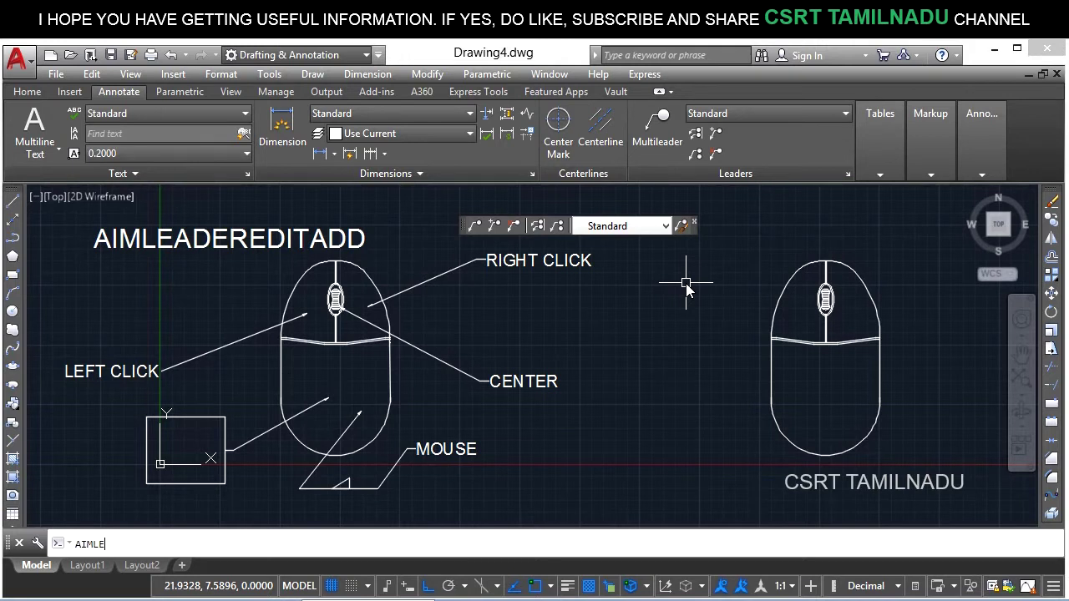
Add a second leader from RIGHT CLICK to the second mouse's wheel, ortho off
key(Return)
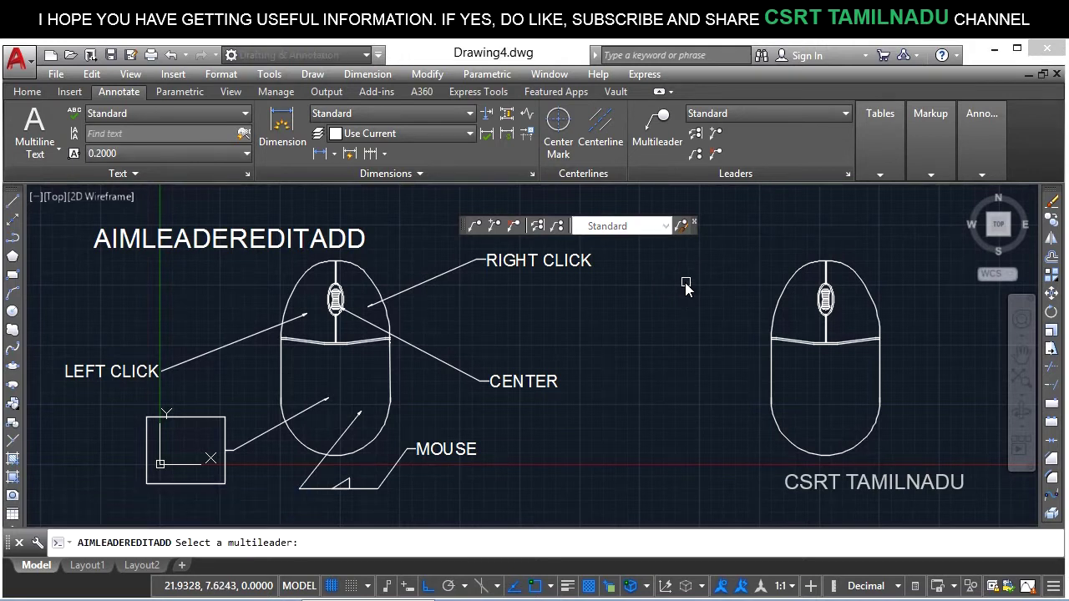
click(450, 276)
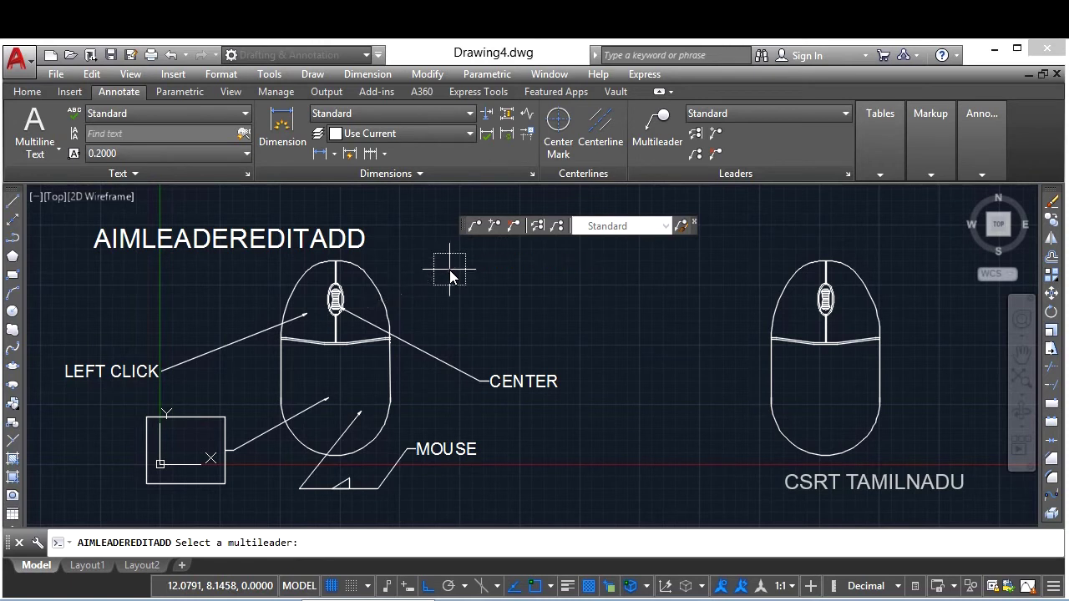
key(F8)
click(852, 305)
key(Return)
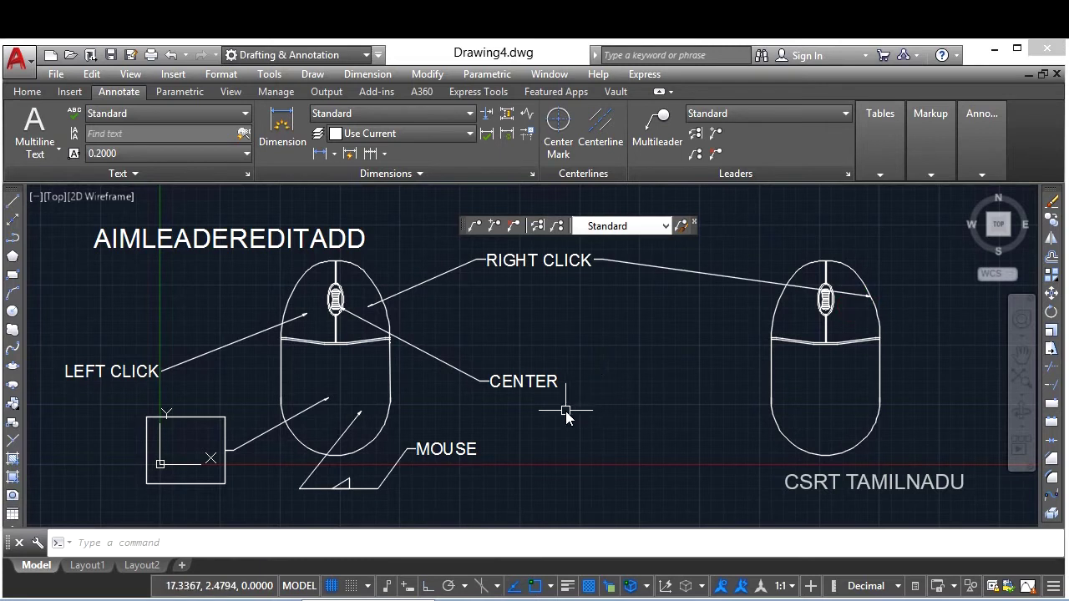
Add a second leader from the CENTER label to the second mouse's wheel
key(Return)
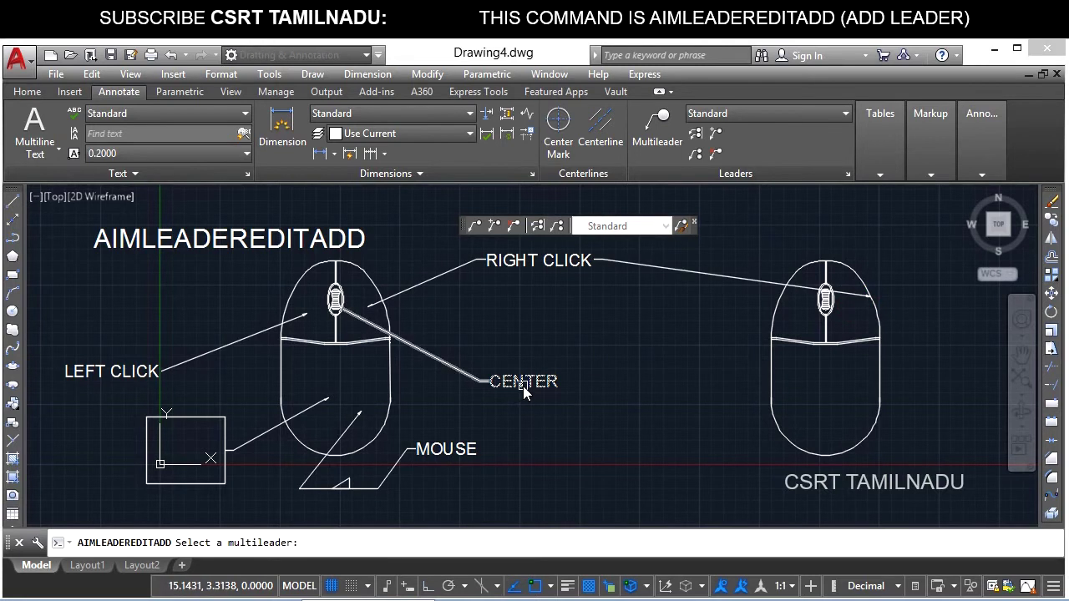
click(523, 391)
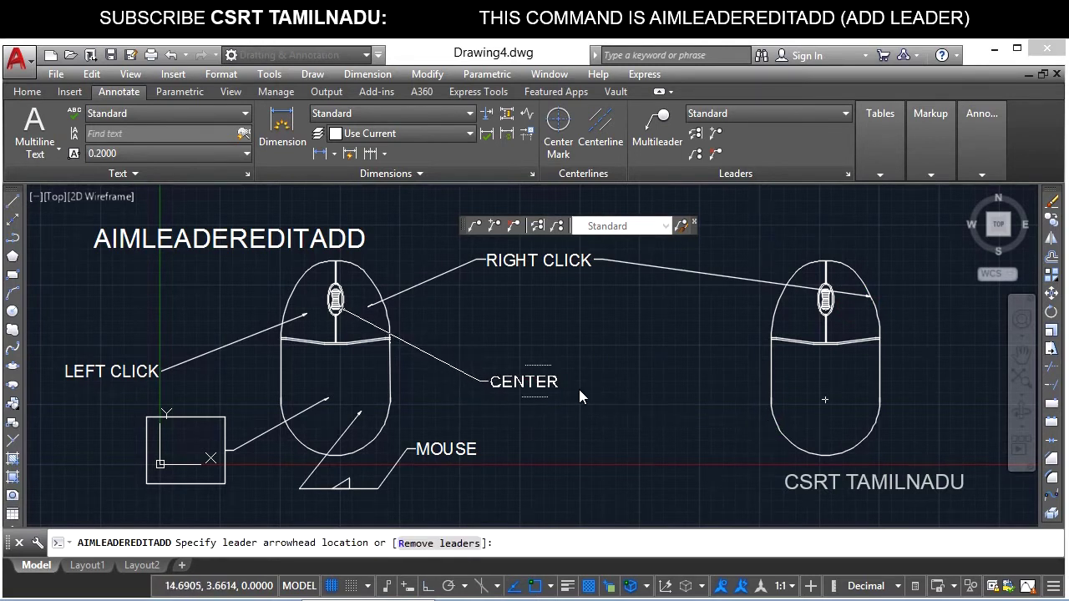
scroll(827, 300, up, 4)
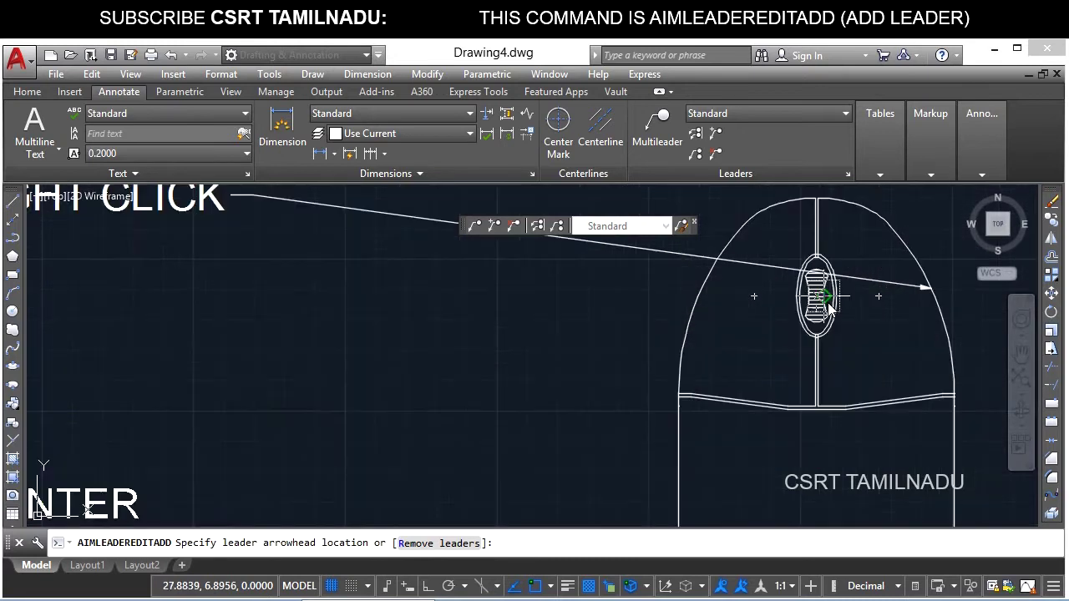
scroll(705, 365, down, 4)
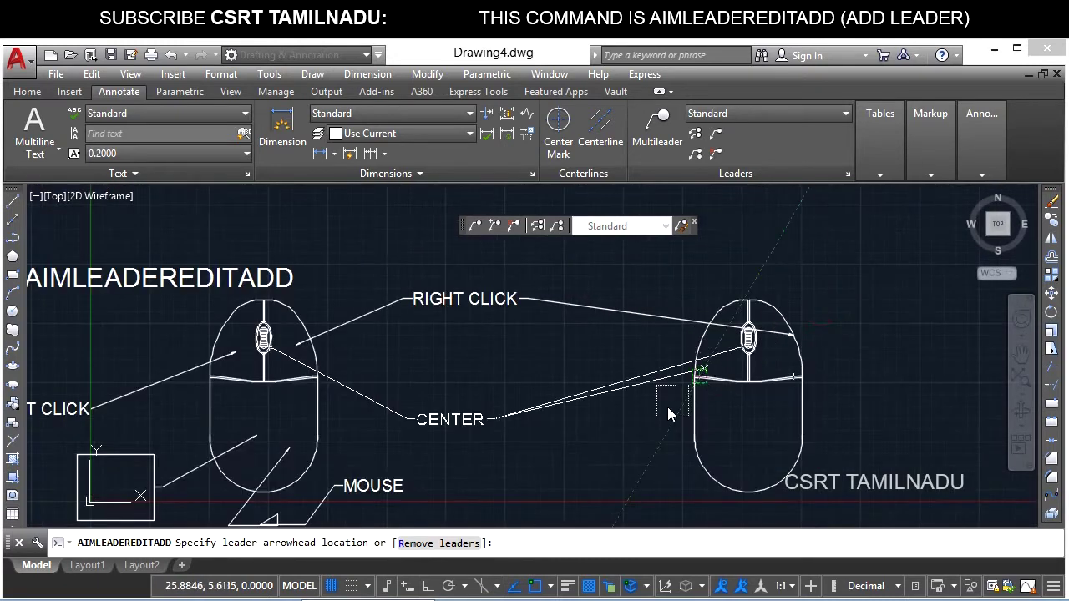
scroll(668, 412, down, 3)
key(Return)
scroll(541, 436, up, 2)
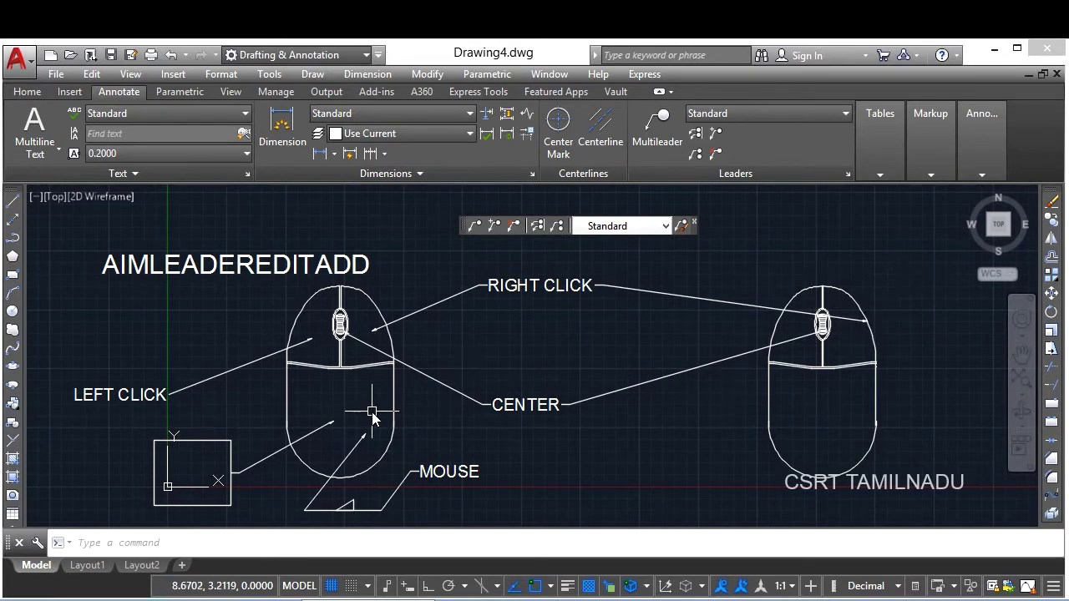
Add an extra leader from the MOUSE label to a point below the mice
click(408, 487)
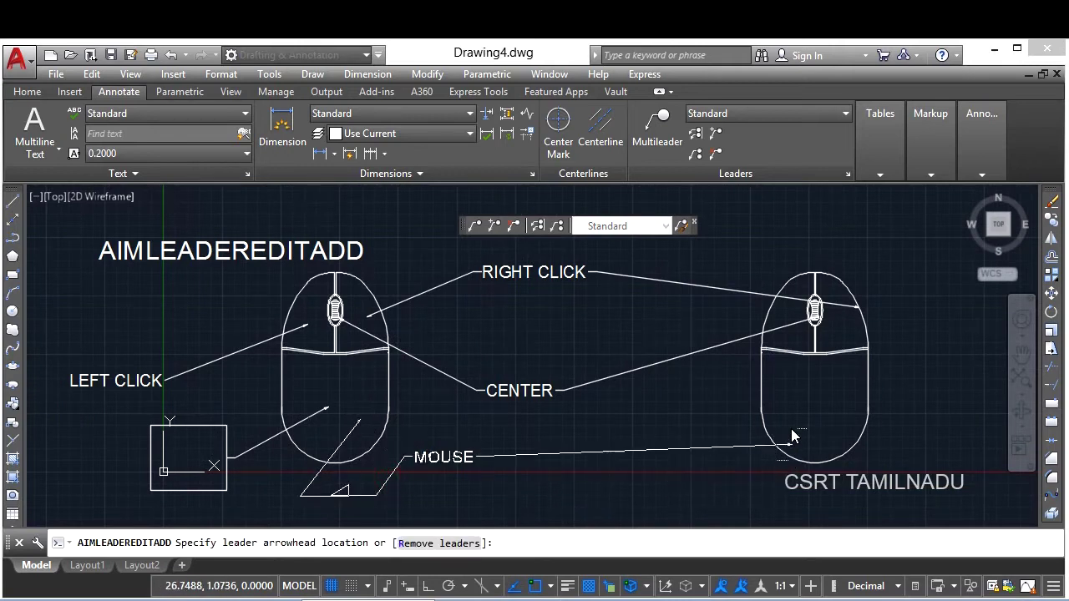
middle_drag(782, 495, 716, 367)
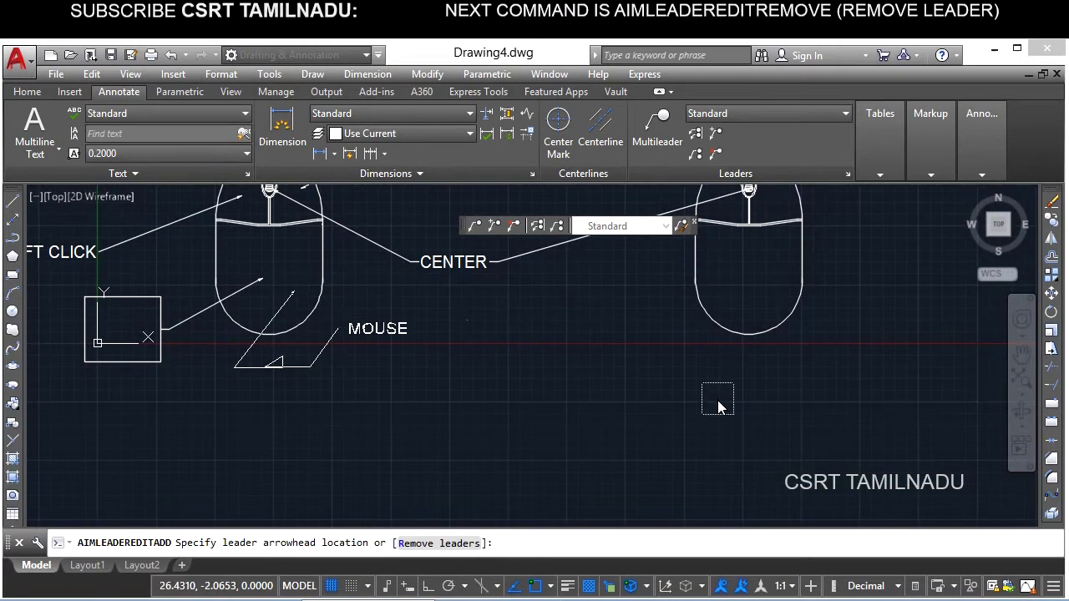
click(352, 487)
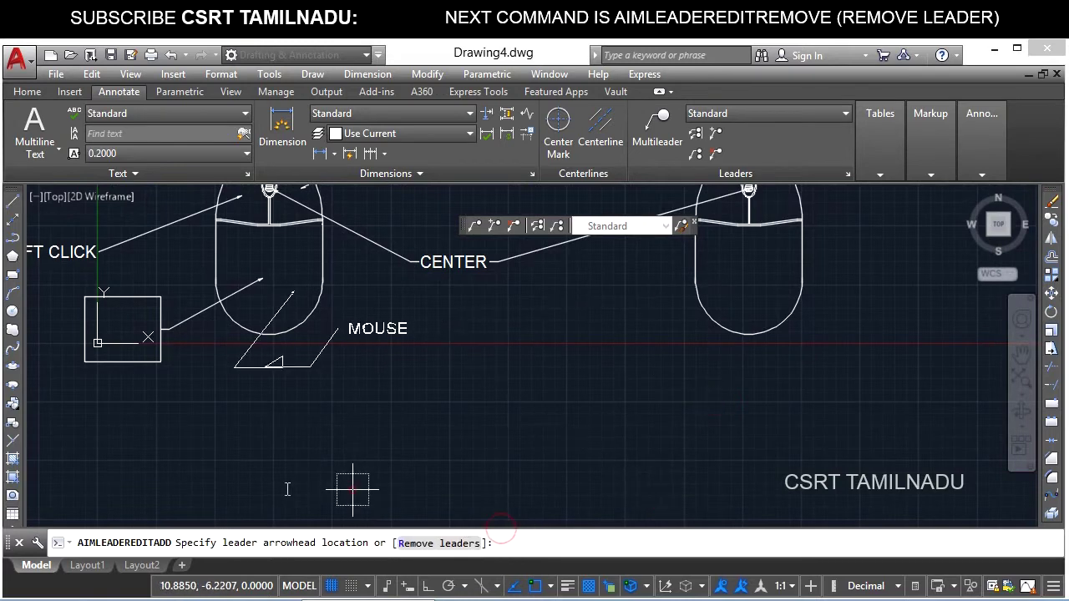
key(Return)
Zoom and pan in close on both mice and their multileader labels
scroll(632, 409, down, 4)
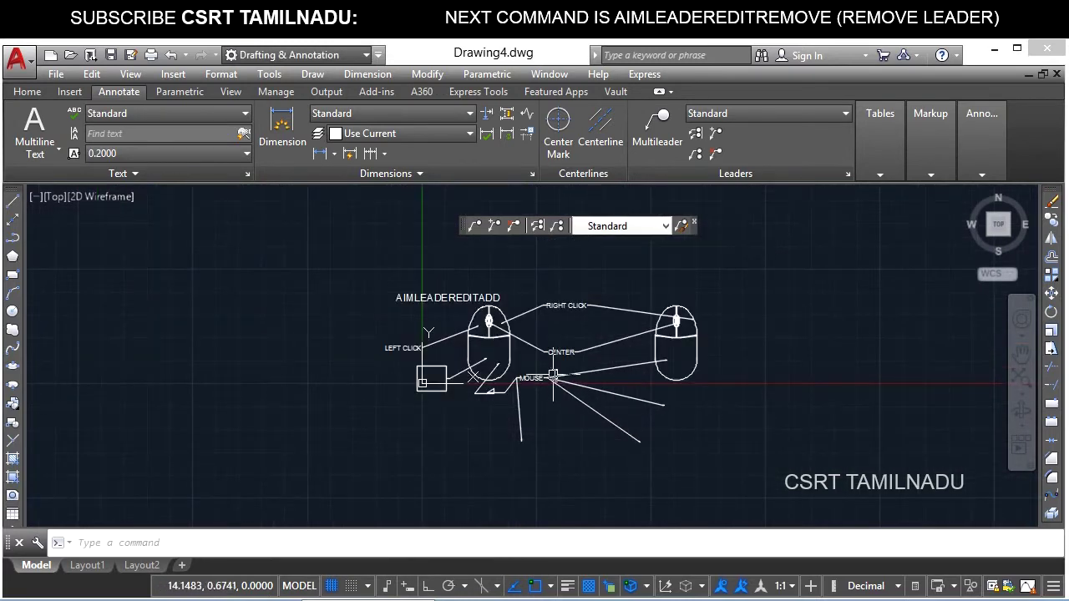
scroll(553, 378, up, 2)
scroll(597, 465, up, 2)
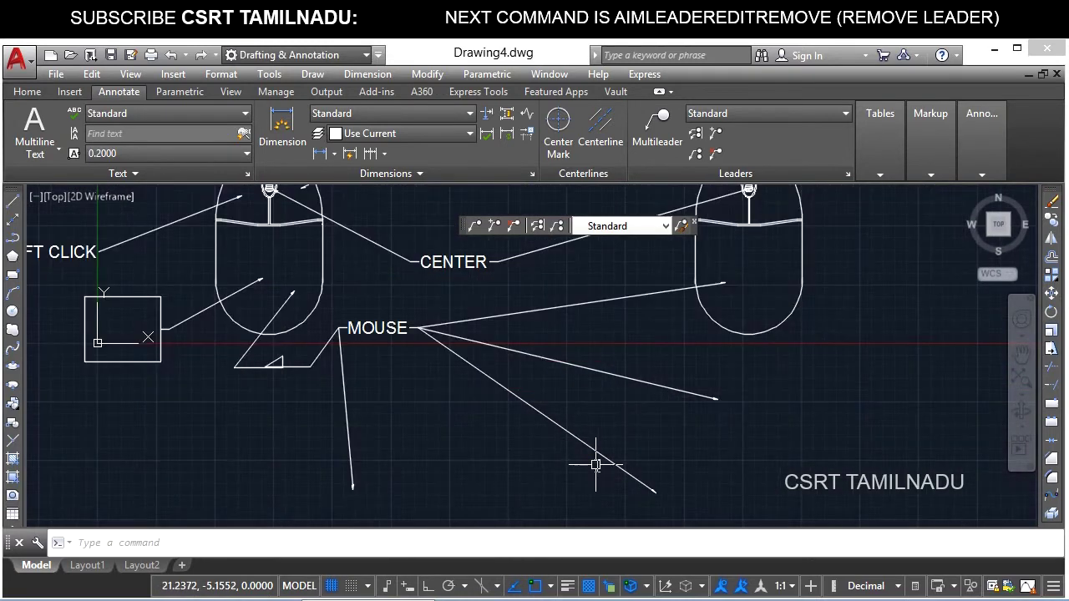
middle_drag(568, 363, 591, 522)
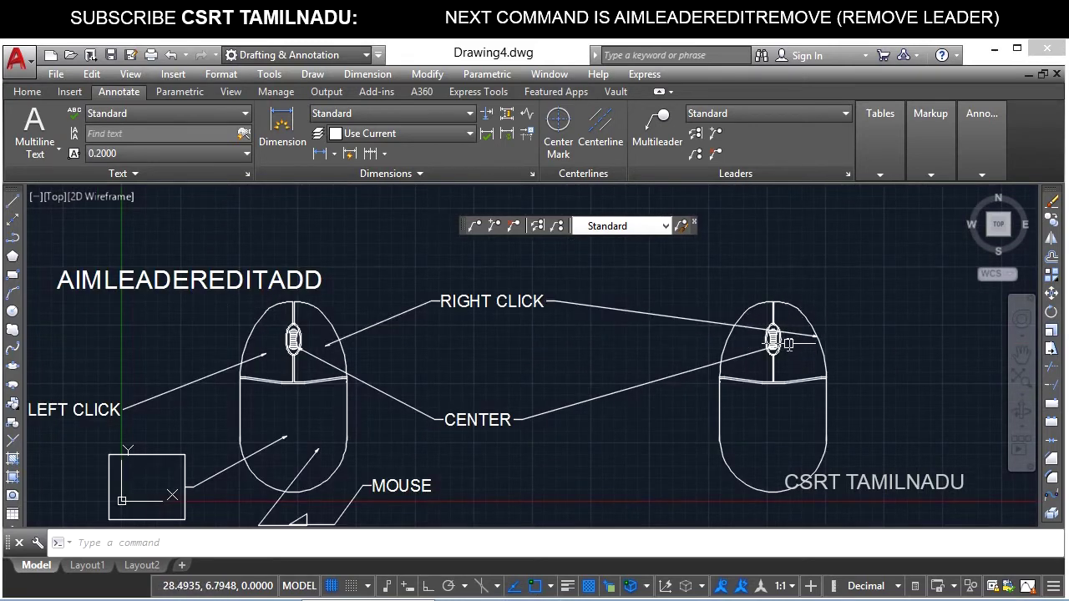
Undo RIGHT CLICK's extra leader and review the Standard multileader style's Leader Structure settings
click(664, 326)
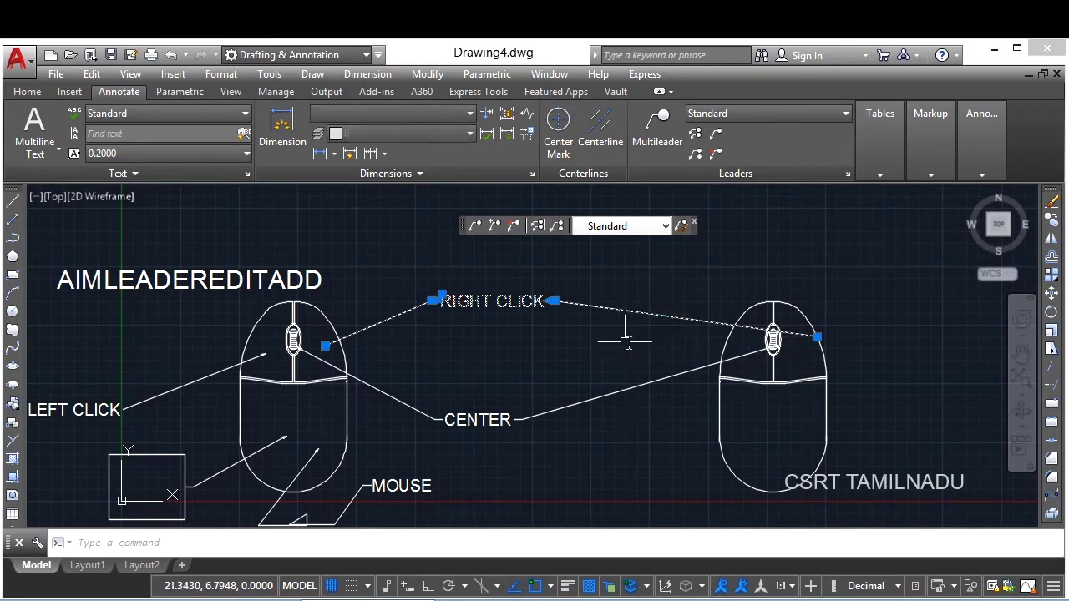
key(ctrl+z)
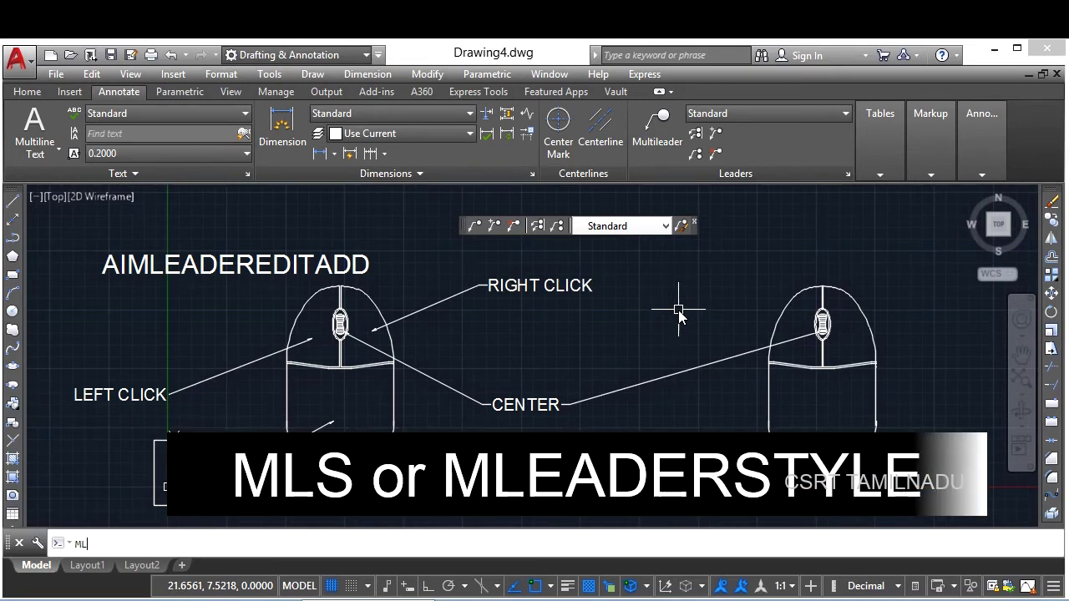
text(MLS)
key(Return)
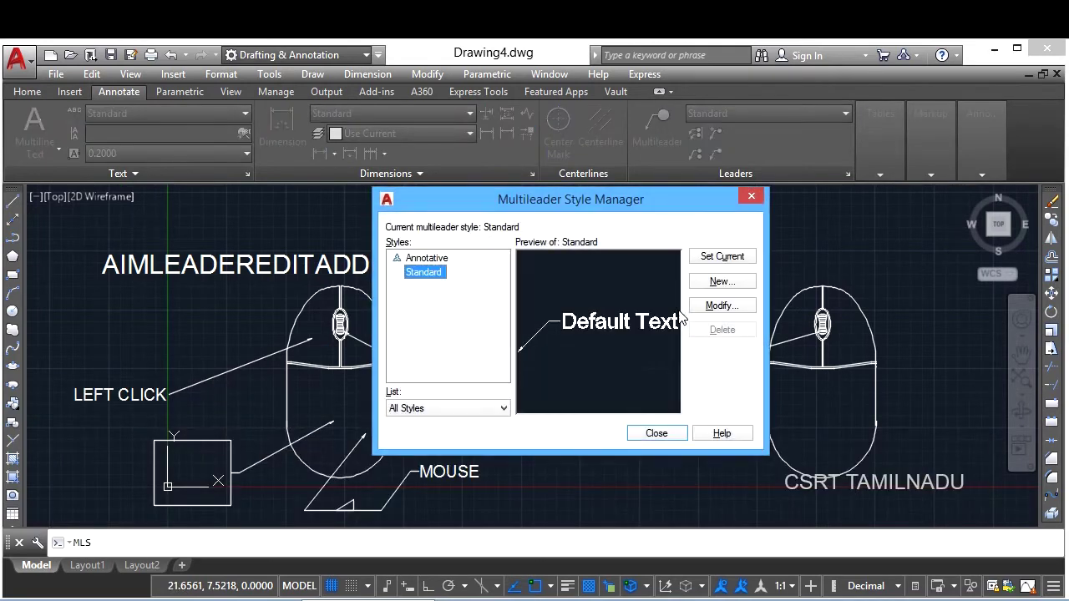
click(722, 308)
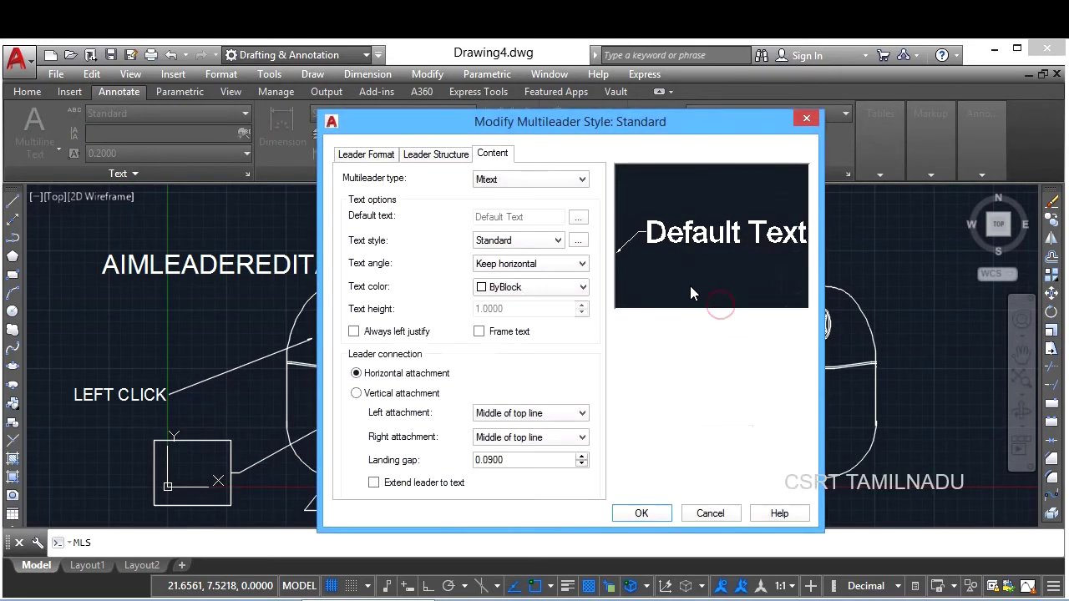
click(420, 156)
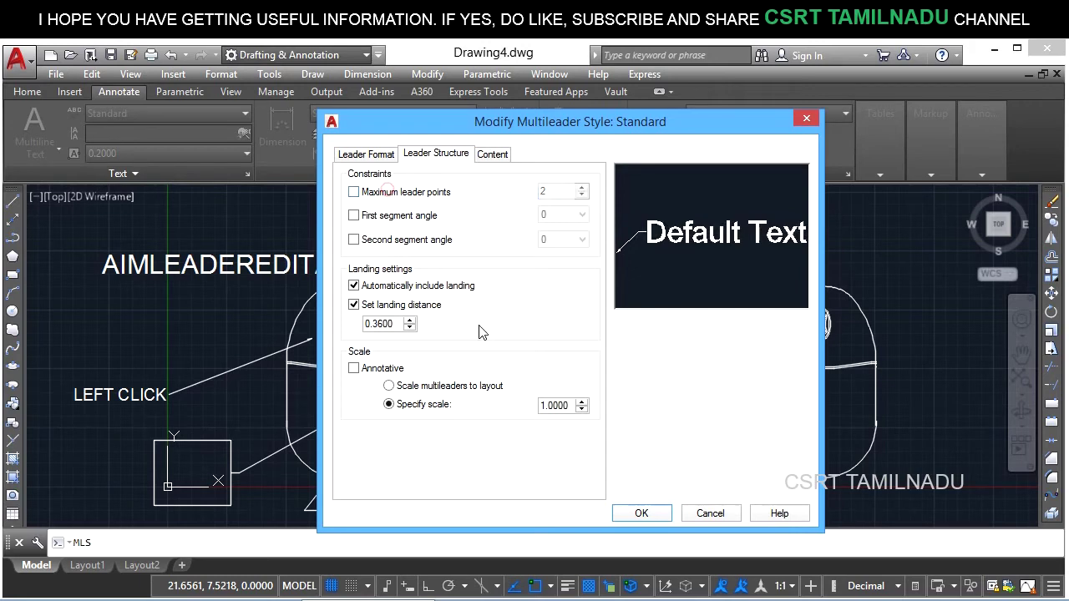
click(642, 514)
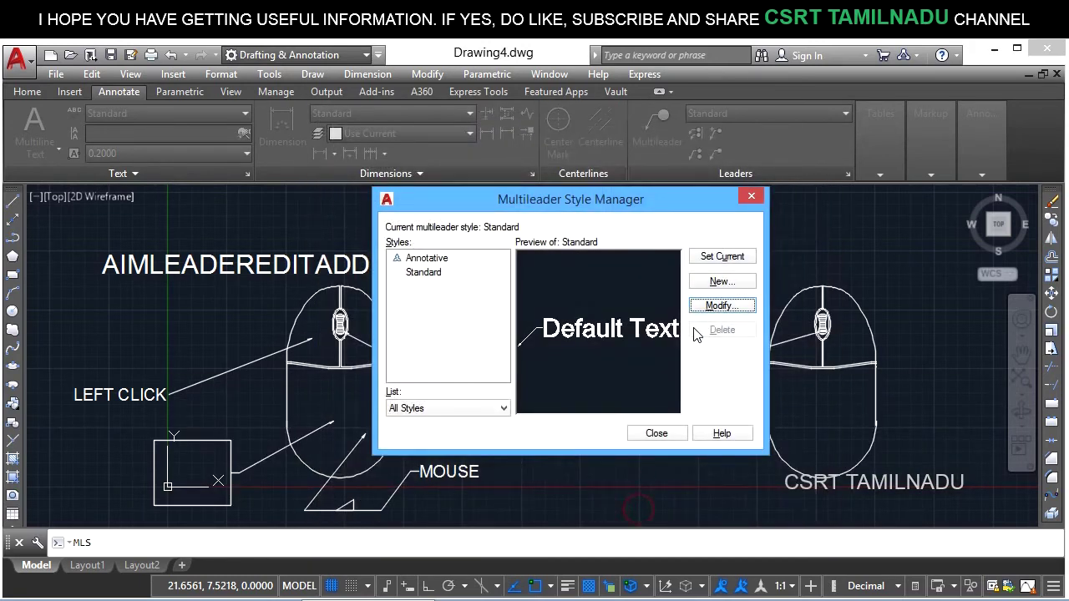
click(657, 433)
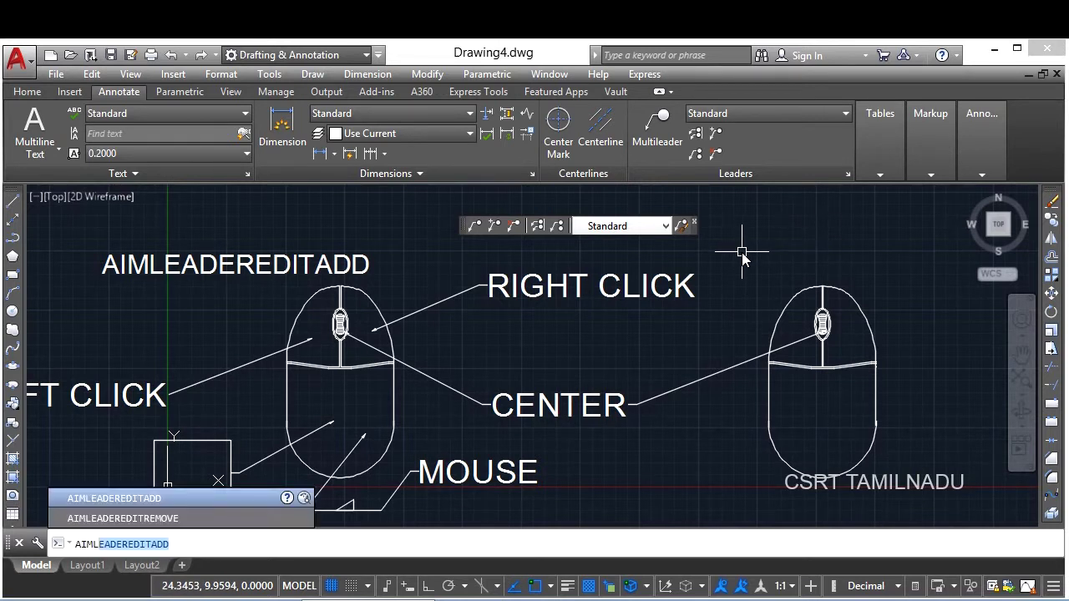
Re-add RIGHT CLICK's second leader to the other mouse's wheel, routed with bends
key(Return)
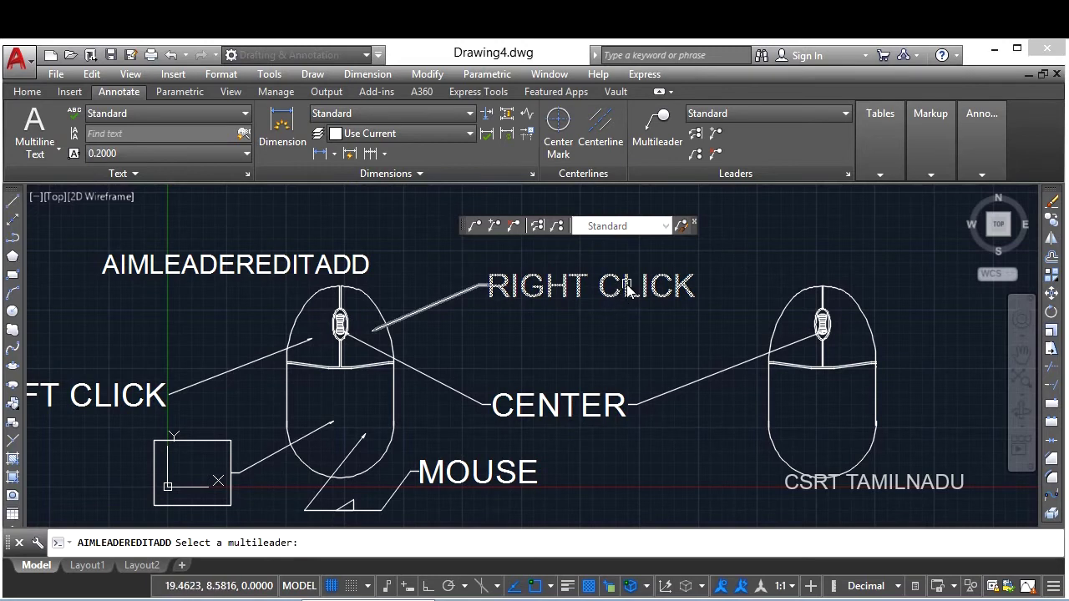
click(626, 283)
middle_drag(860, 254, 593, 298)
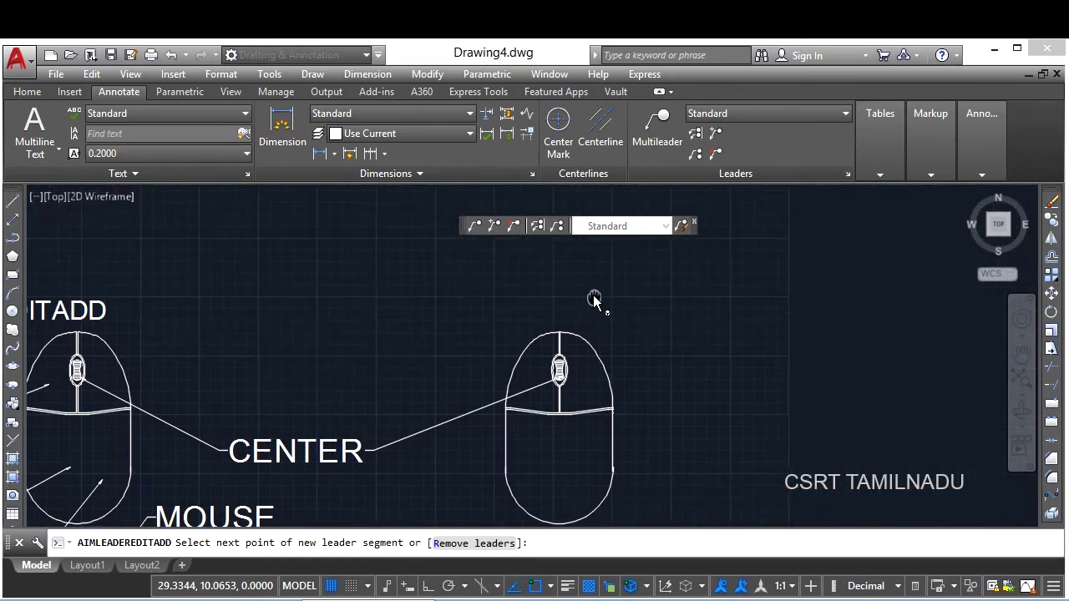
click(603, 266)
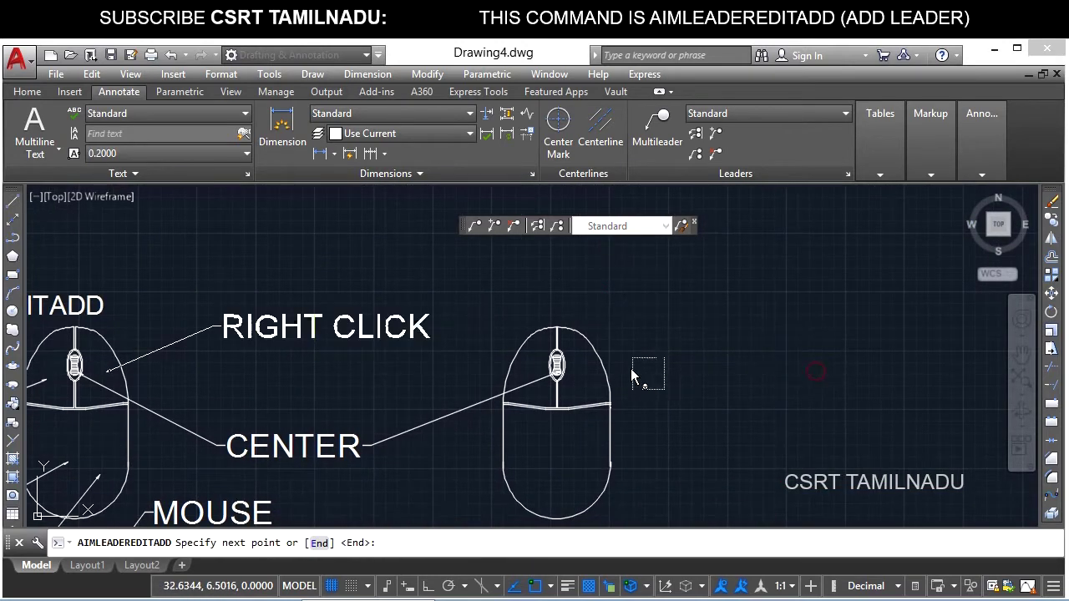
scroll(585, 372, up, 2)
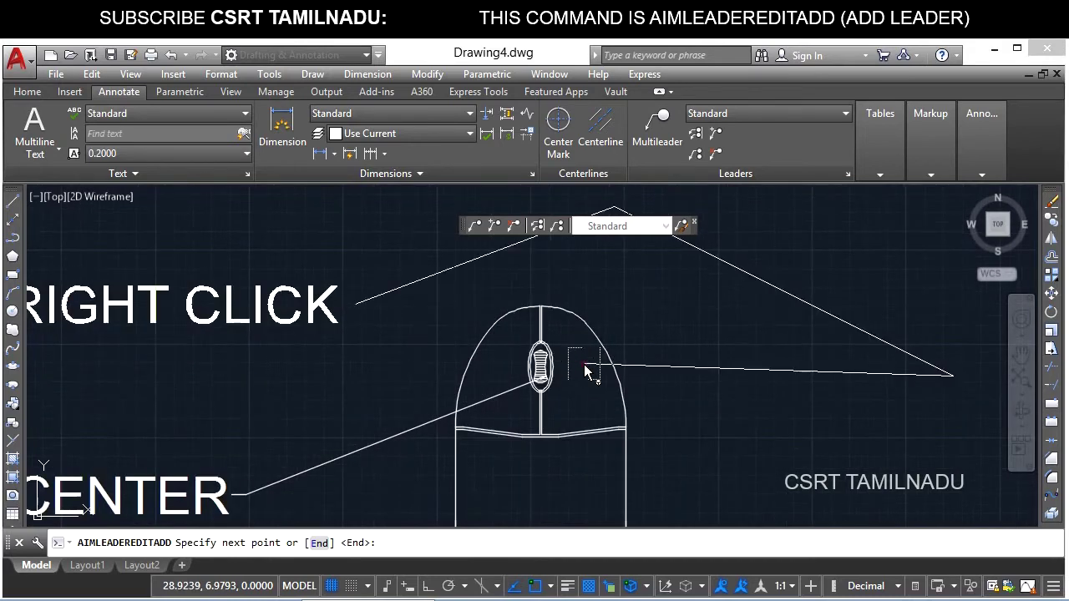
key(Return)
scroll(767, 372, down, 2)
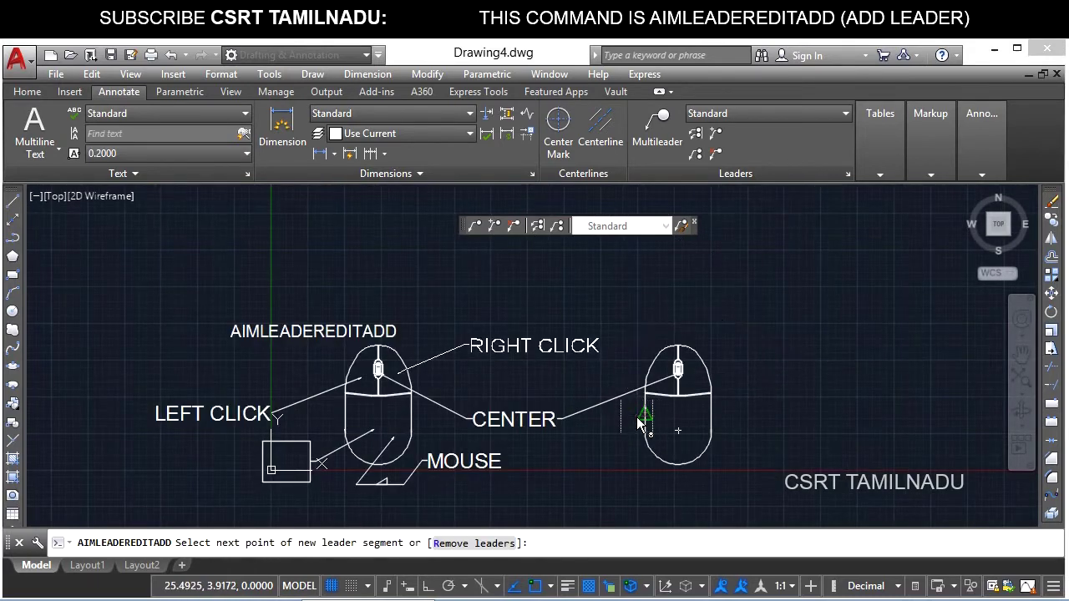
key(Return)
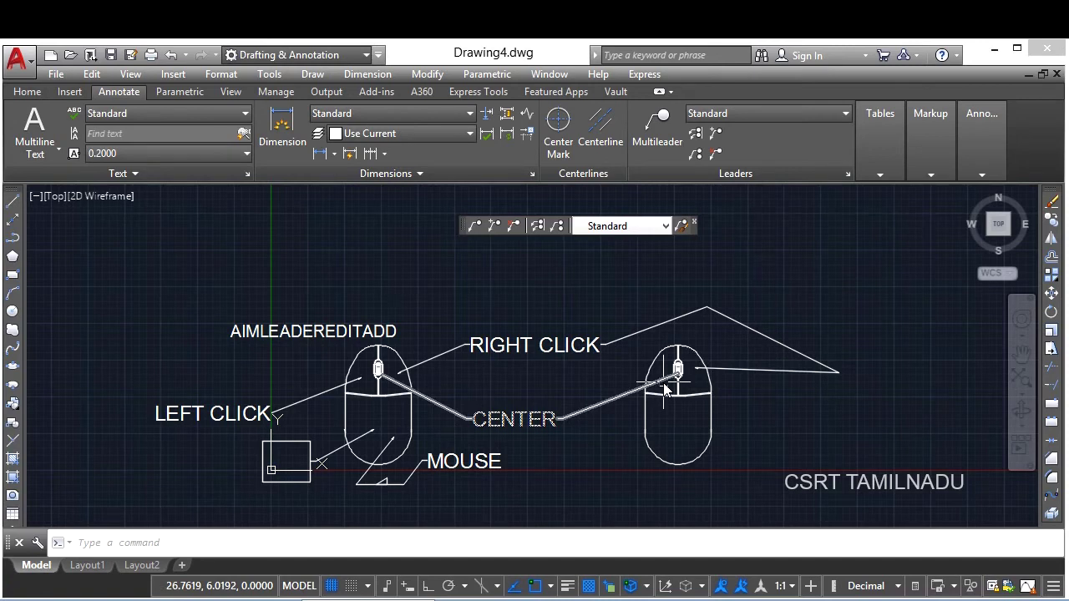
scroll(664, 388, up, 2)
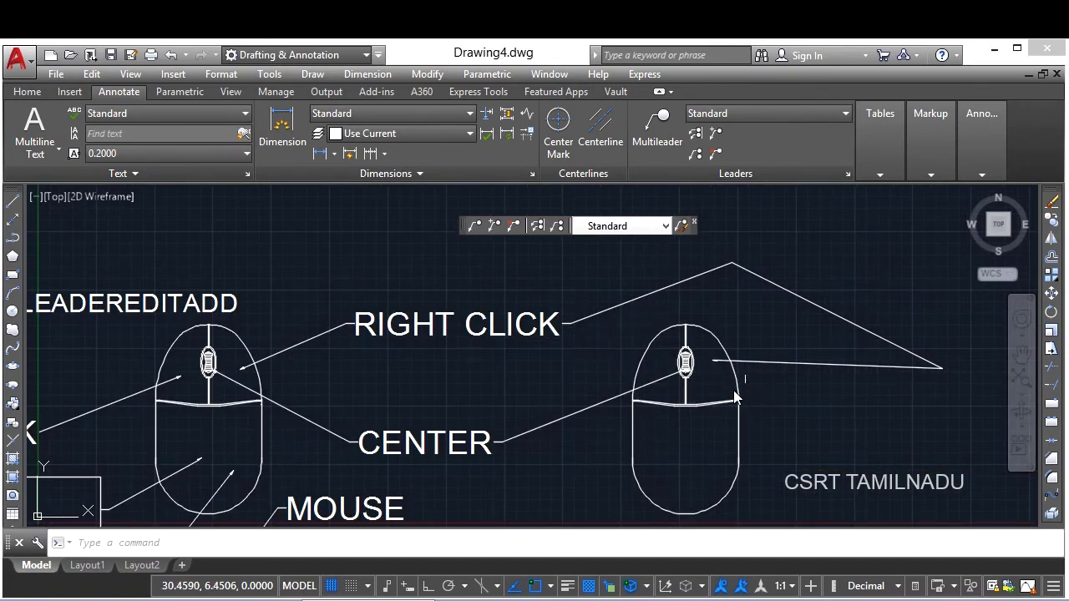
middle_drag(585, 428, 651, 375)
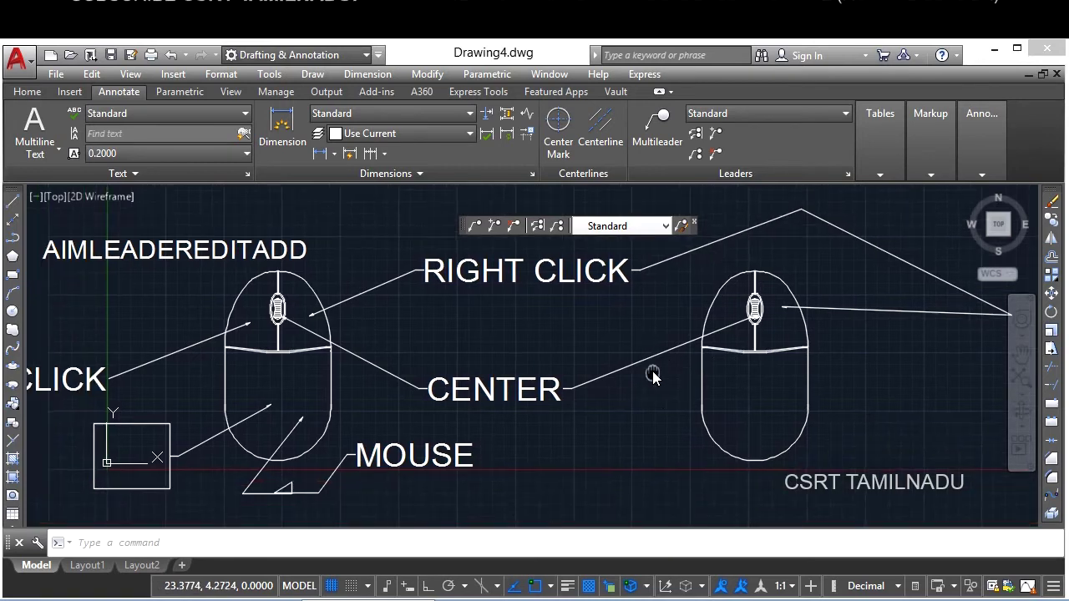
scroll(656, 372, down, 2)
scroll(556, 336, up, 2)
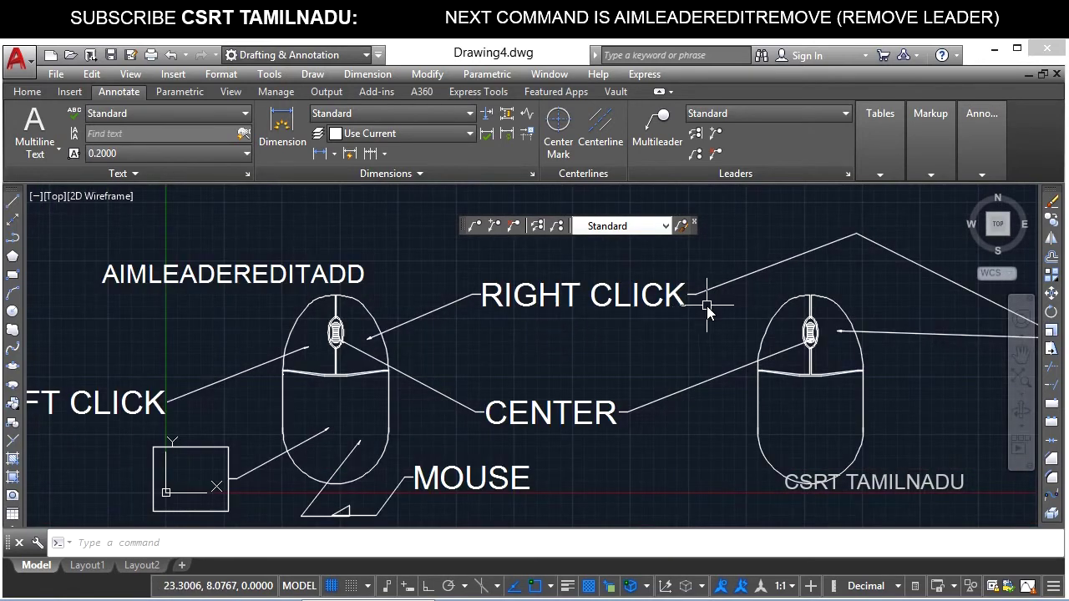
Add a bent leader from the MOUSE label down and across to the second mouse
click(924, 332)
middle_drag(668, 217, 668, 201)
click(427, 73)
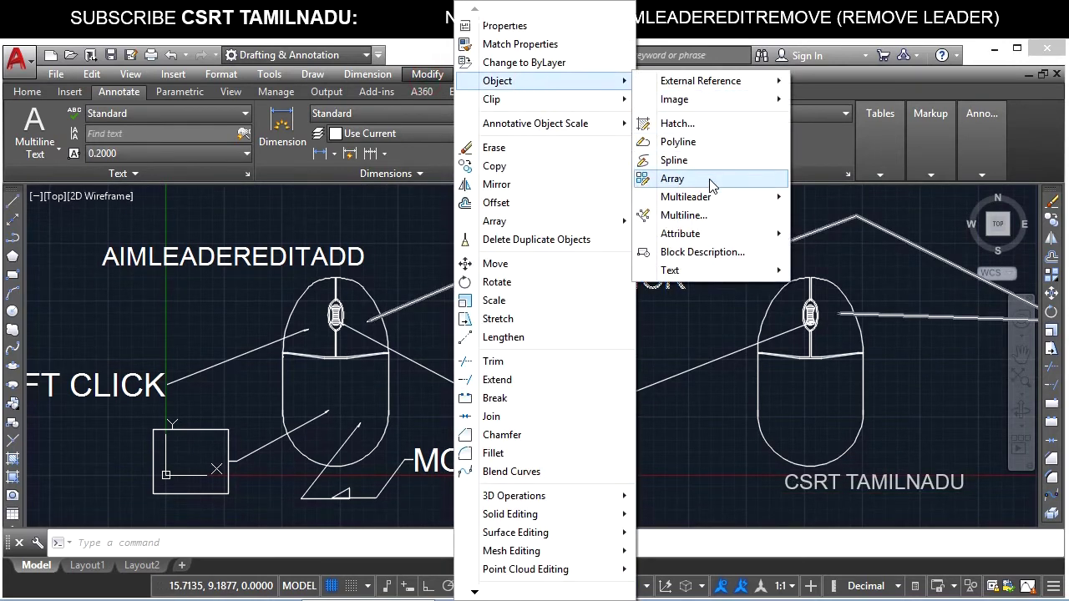
mouse_move(686, 197)
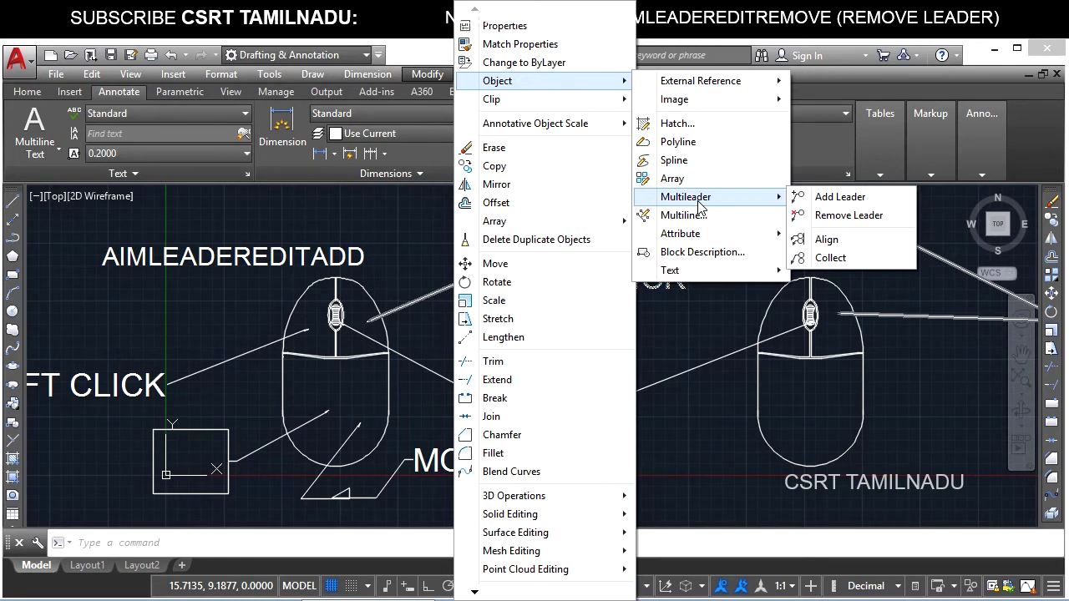
click(839, 198)
middle_drag(556, 502, 556, 407)
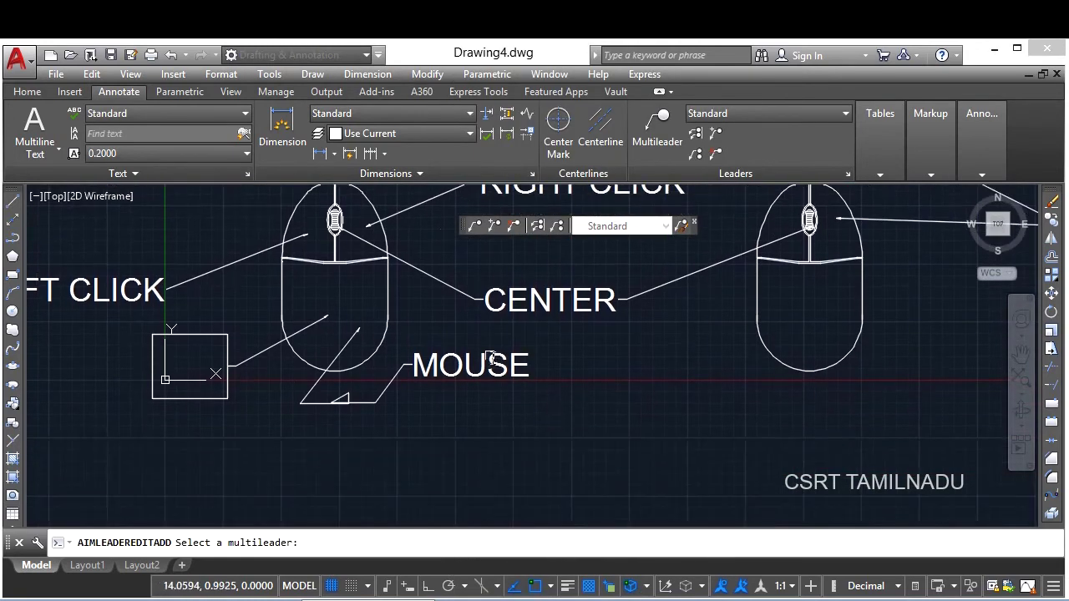
click(489, 354)
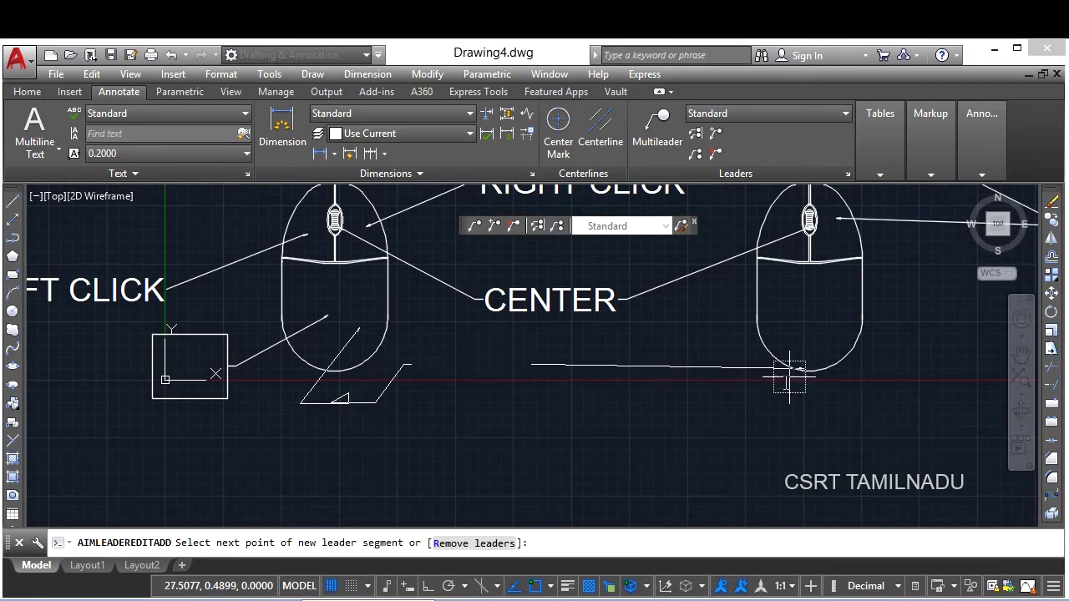
click(714, 442)
click(810, 315)
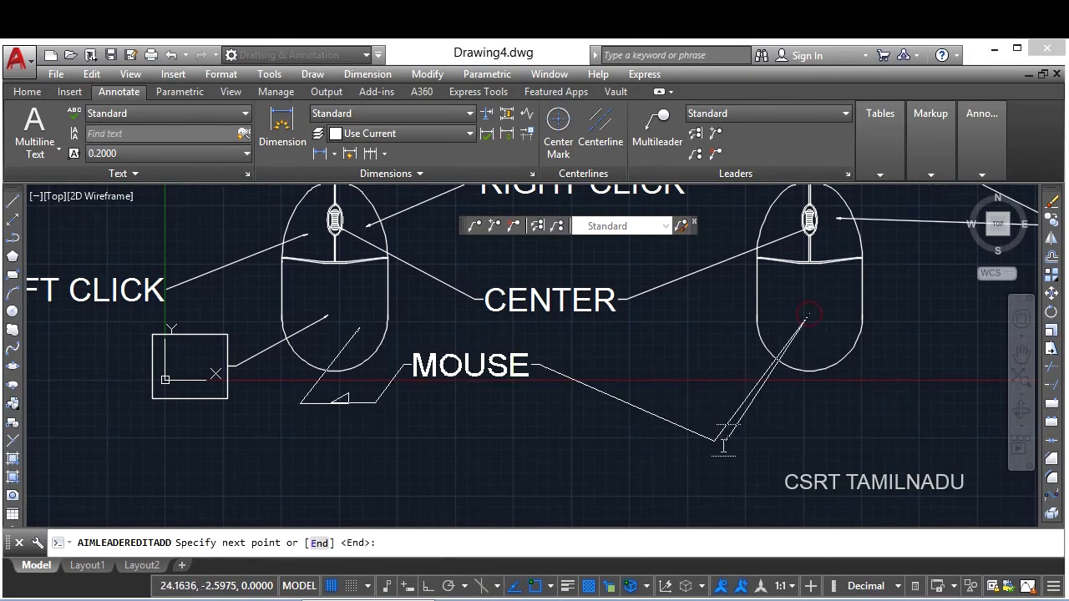
key(Return)
key(Return)
scroll(422, 403, down, 2)
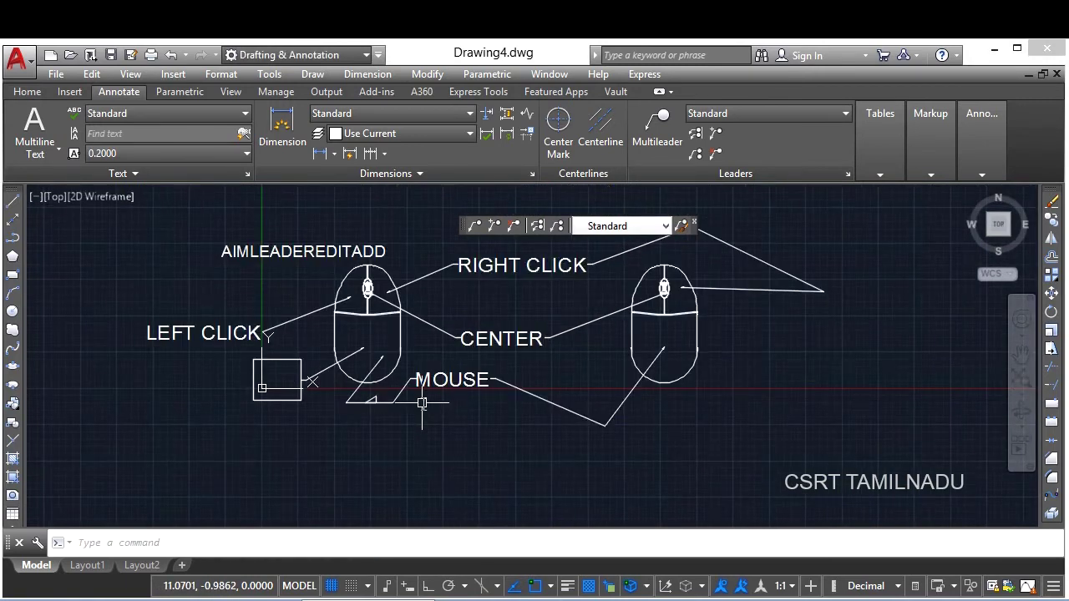